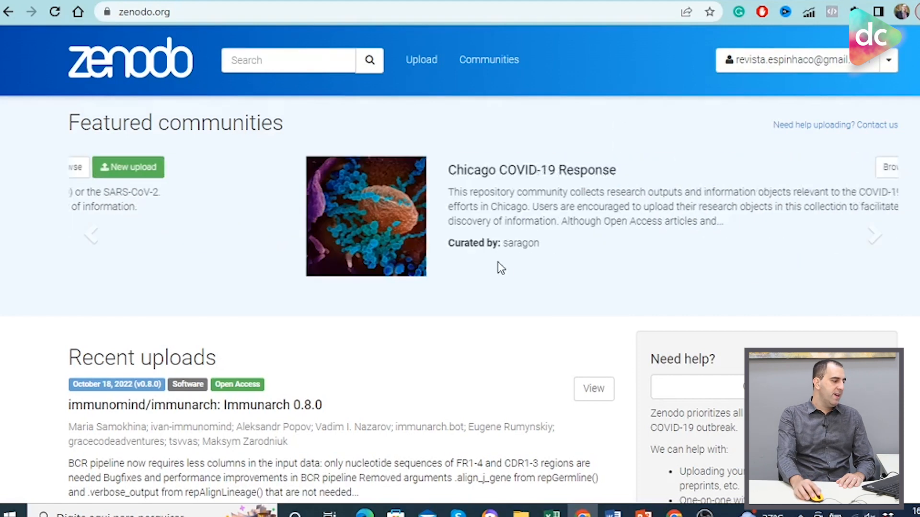
# Look through the recent uploads on the home page and start a new upload for the Transform to Open Science community
pyautogui.scroll(-5, 498, 262)
pyautogui.scroll(-15, 468, 238)
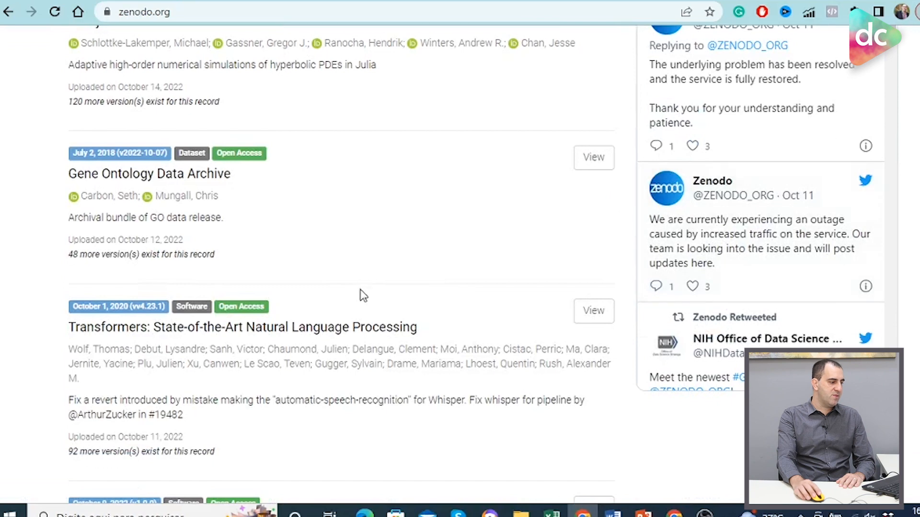
pyautogui.scroll(-9, 362, 296)
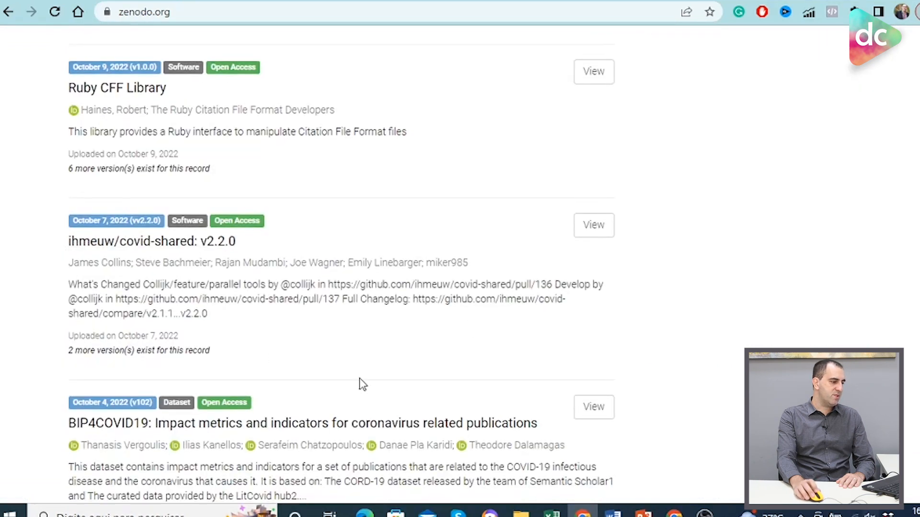
pyautogui.scroll(20, 363, 383)
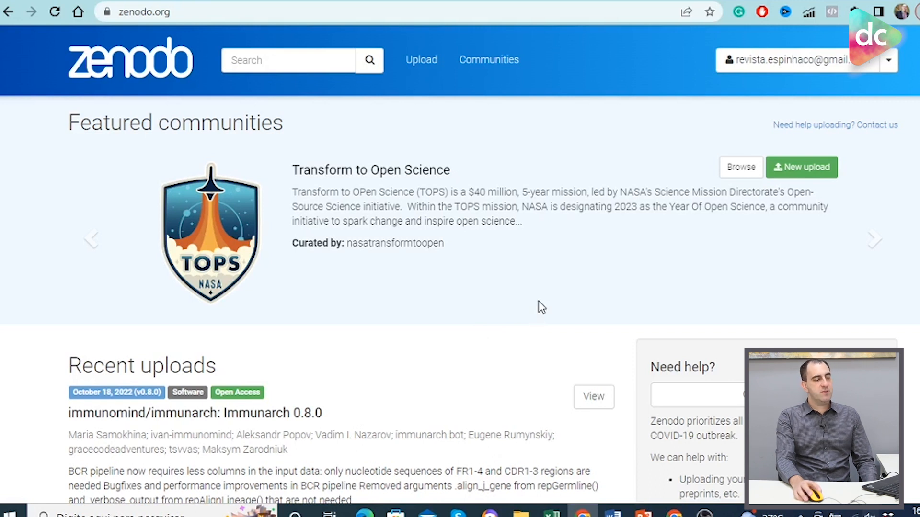
pyautogui.click(815, 174)
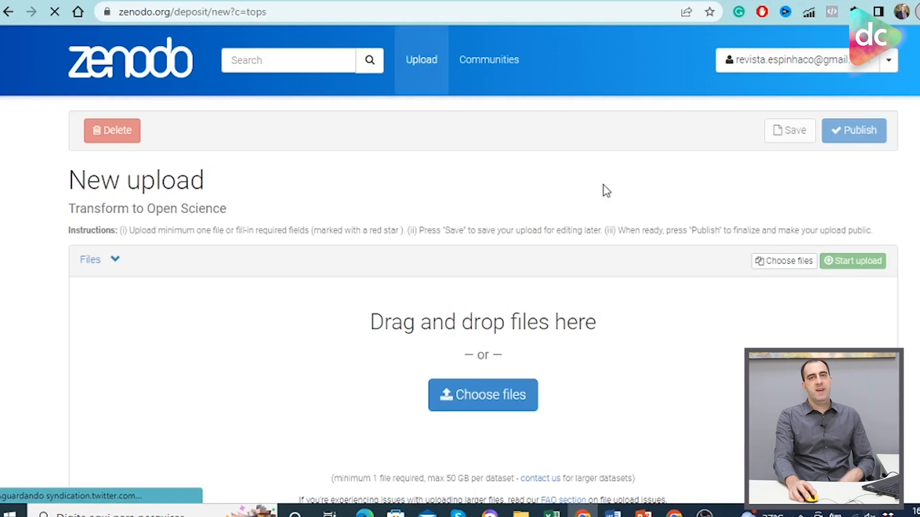
# Reserve a DOI for the new upload and select the identifier in the basic information section
pyautogui.scroll(-1, 623, 288)
pyautogui.scroll(-3, 624, 287)
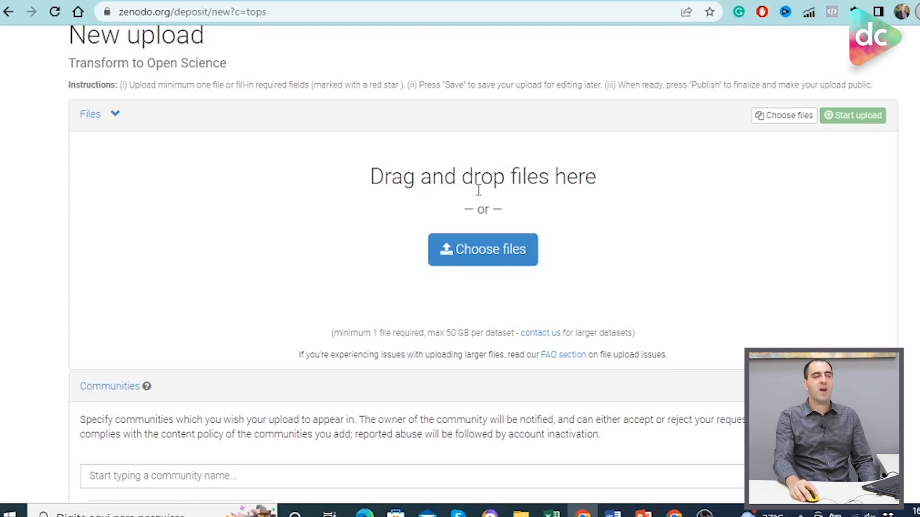
pyautogui.scroll(3, 306, 235)
pyautogui.scroll(-9, 312, 232)
pyautogui.scroll(-10, 317, 235)
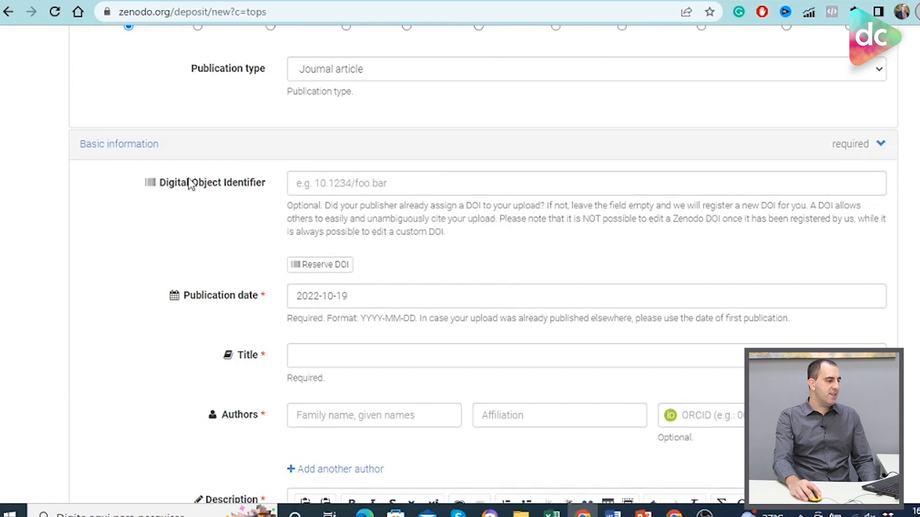
pyautogui.moveTo(320, 268)
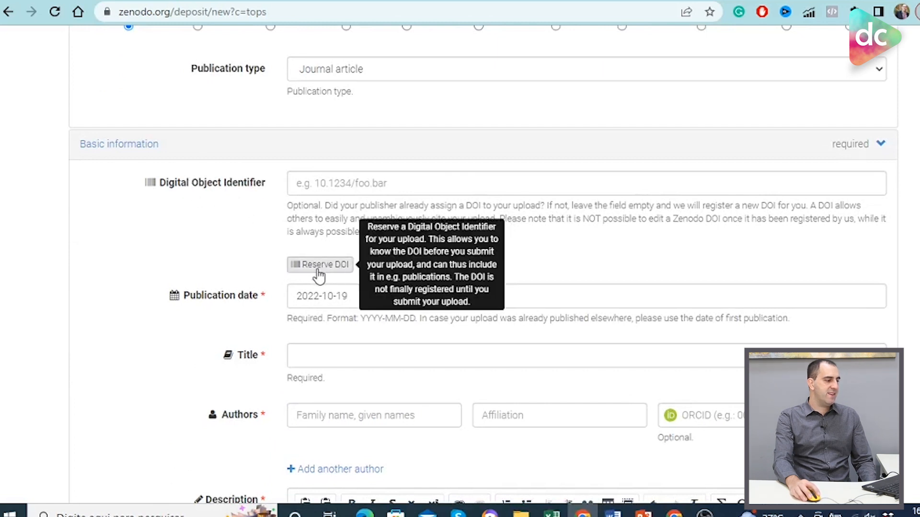
pyautogui.click(323, 272)
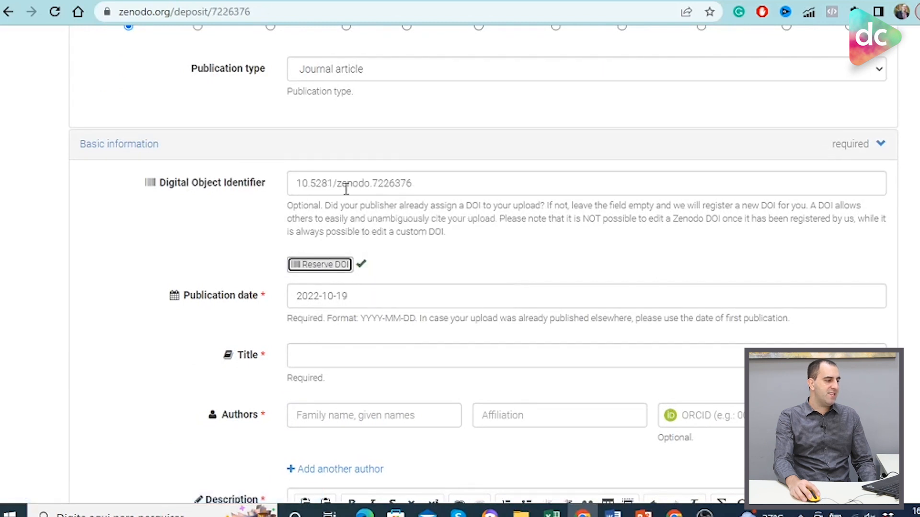
pyautogui.moveTo(416, 184); pyautogui.dragTo(291, 183)
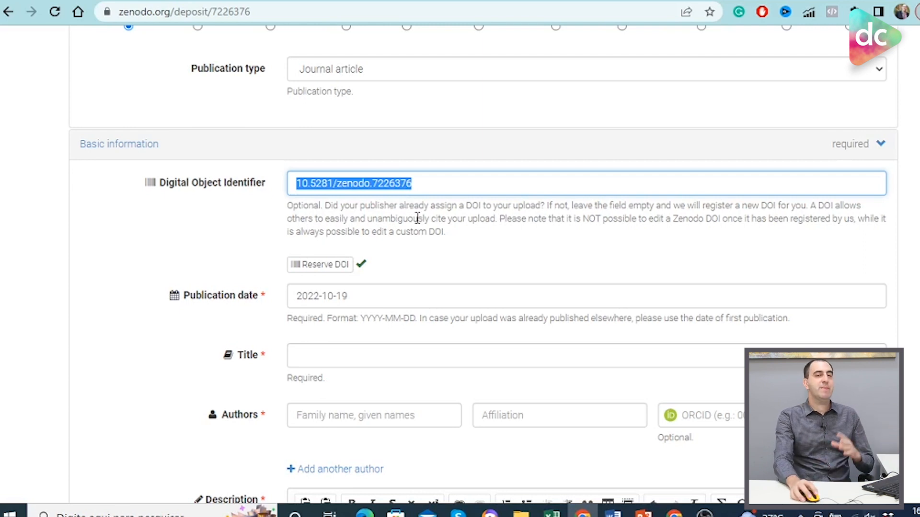
# Remove the Transform to Open Science community from the upload
pyautogui.scroll(10, 464, 263)
pyautogui.scroll(7, 462, 261)
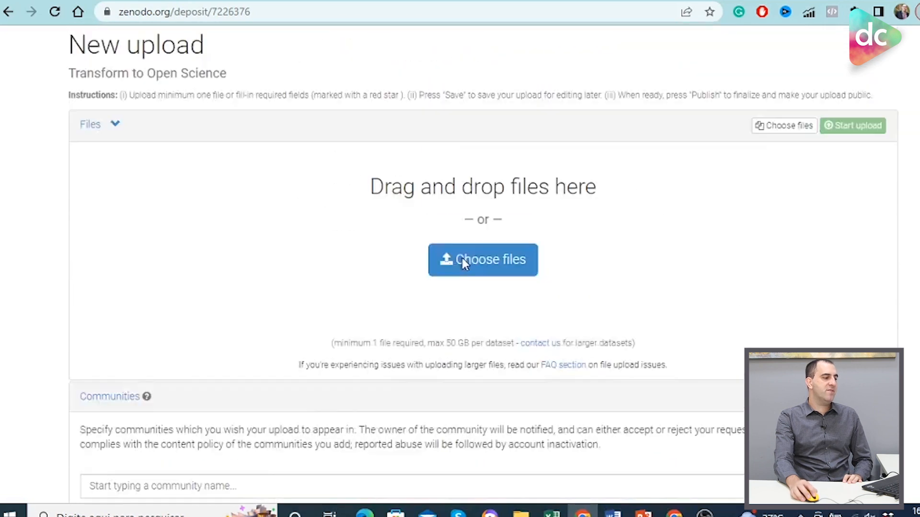
pyautogui.scroll(-3, 561, 353)
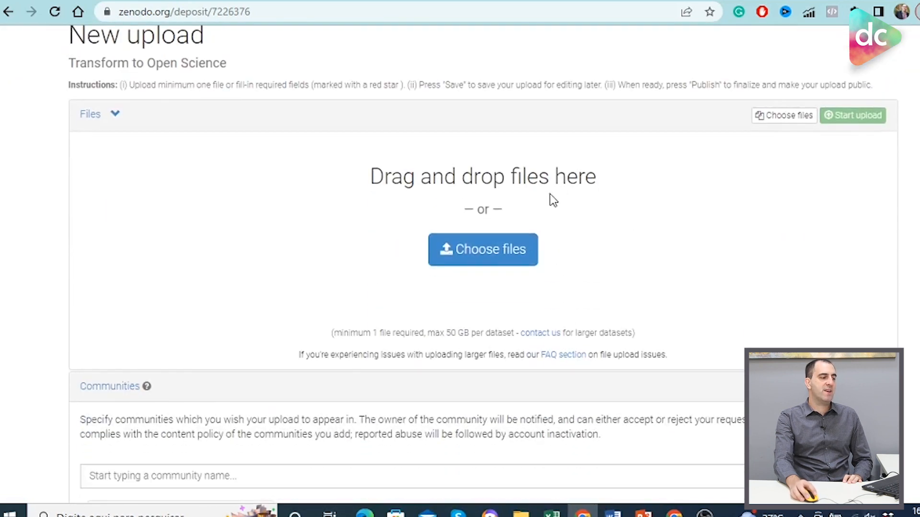
pyautogui.scroll(-10, 552, 199)
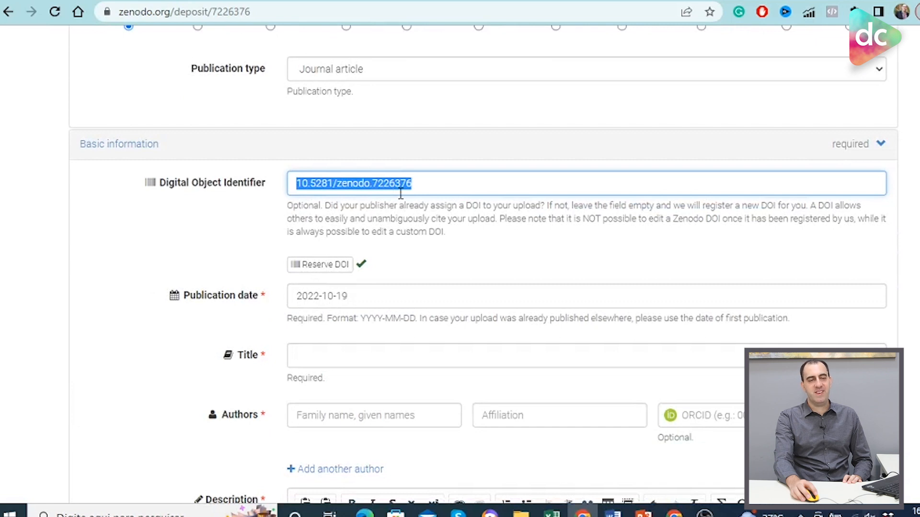
pyautogui.scroll(10, 495, 207)
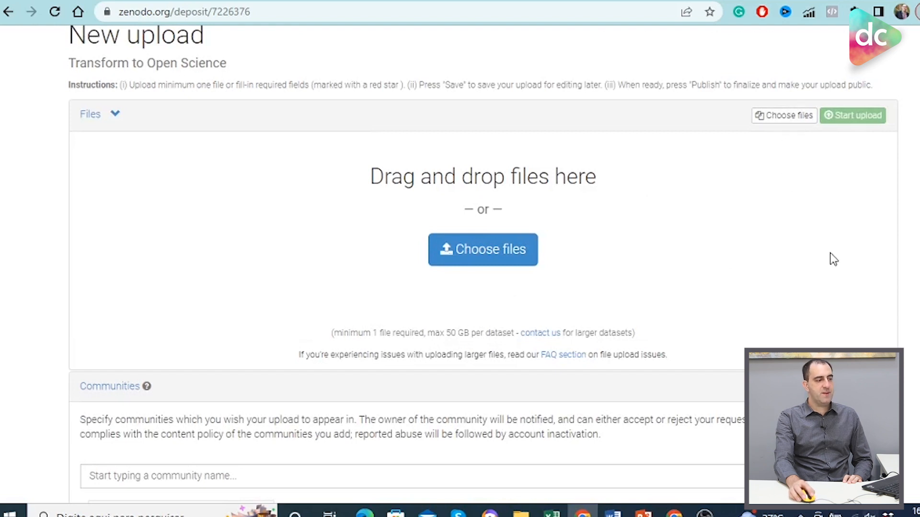
pyautogui.scroll(-2, 834, 259)
pyautogui.scroll(-6, 690, 165)
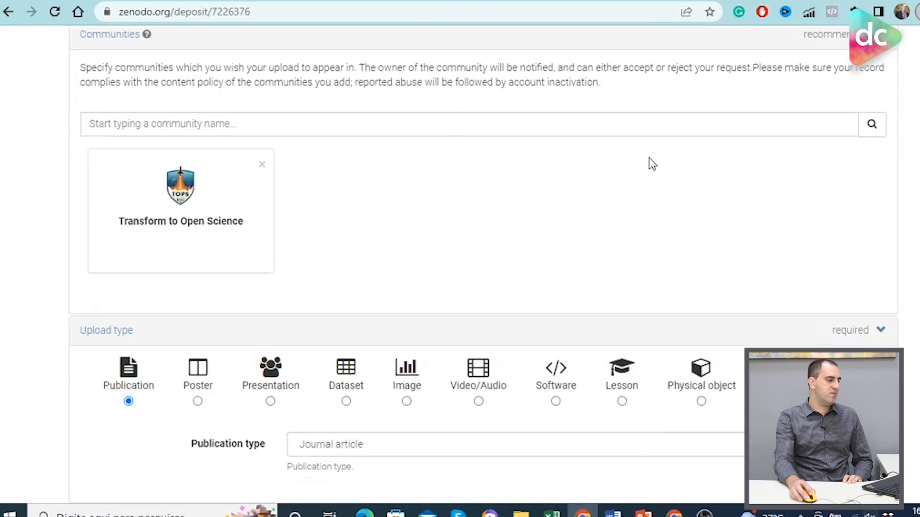
pyautogui.scroll(3, 470, 215)
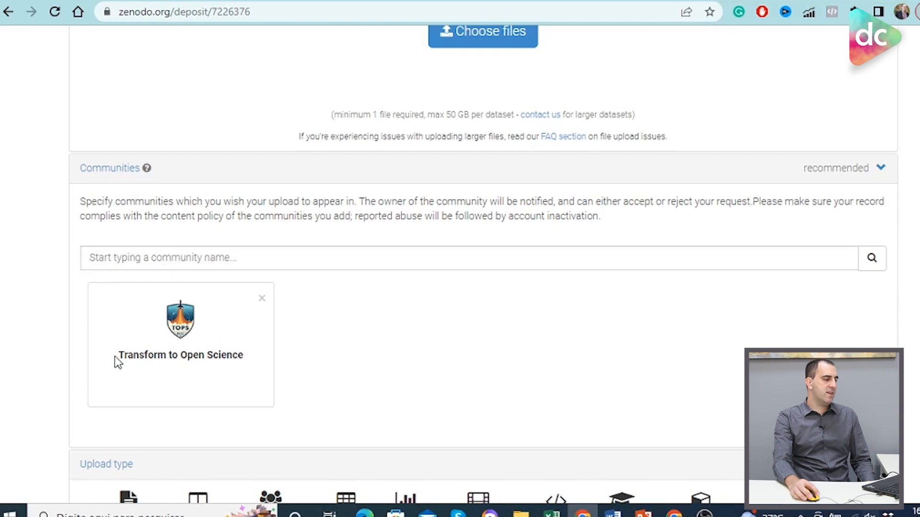
pyautogui.moveTo(120, 354); pyautogui.dragTo(233, 361)
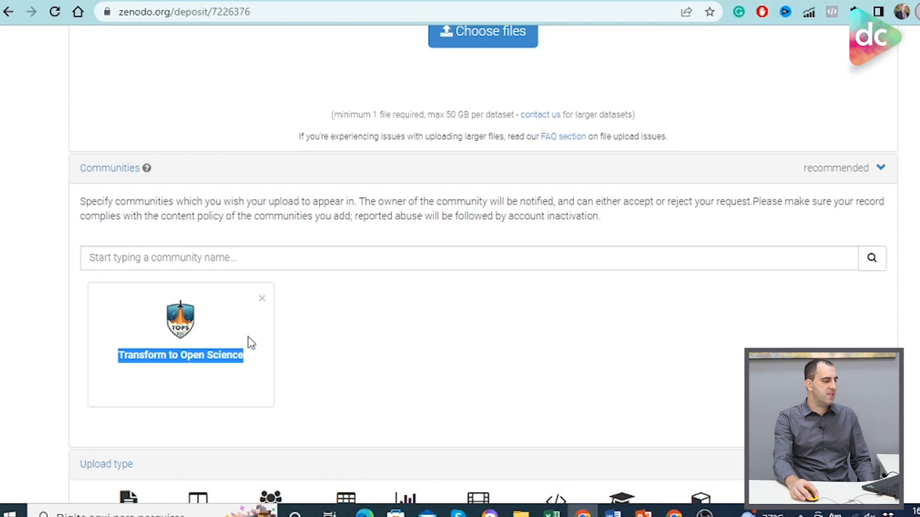
pyautogui.click(261, 300)
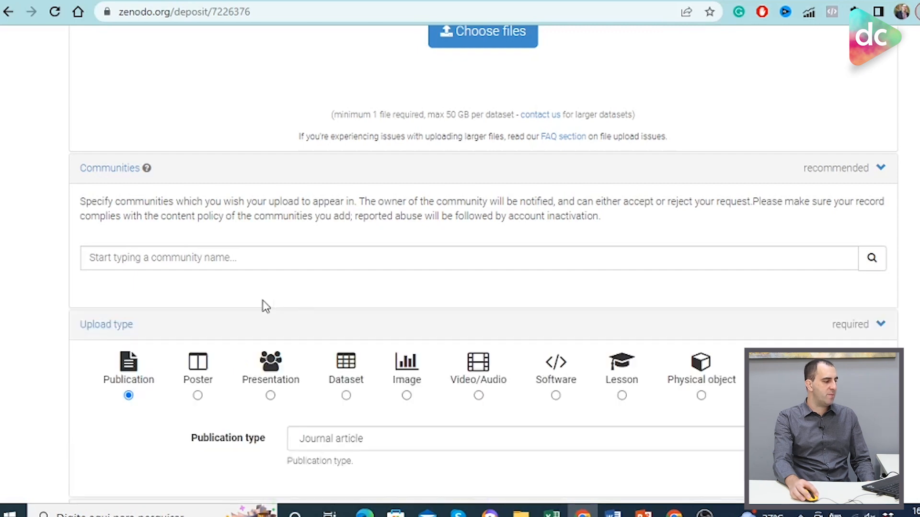
# Search the communities for "revista espinha" and add Revista Espinhaço to the upload
pyautogui.click(196, 254)
pyautogui.write('revist')
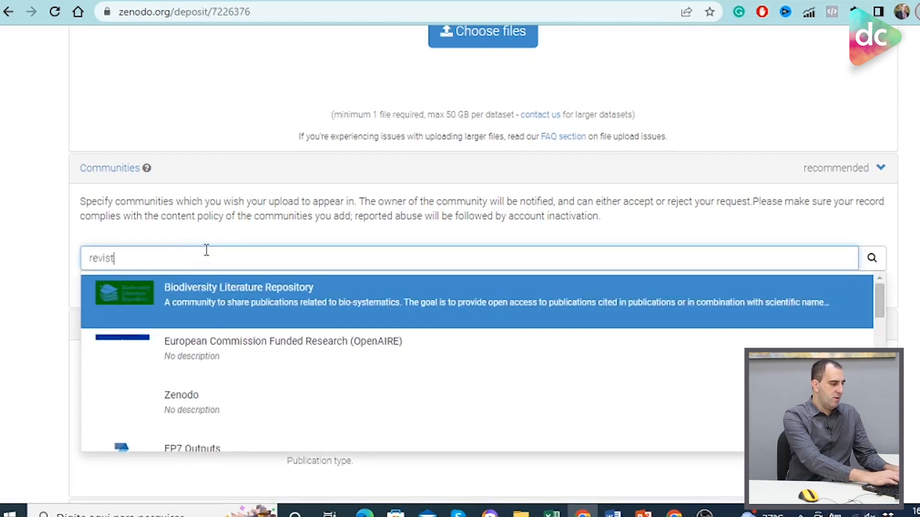
pyautogui.write('a espinha')
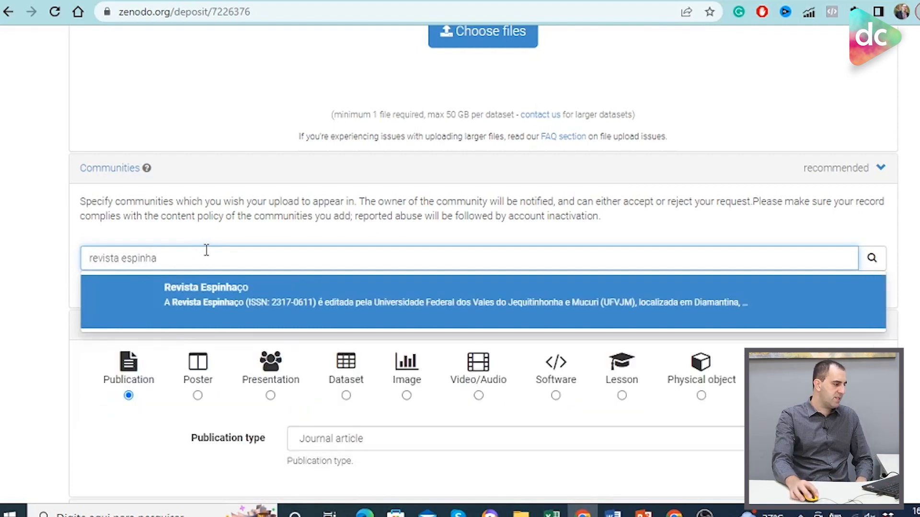
pyautogui.click(211, 302)
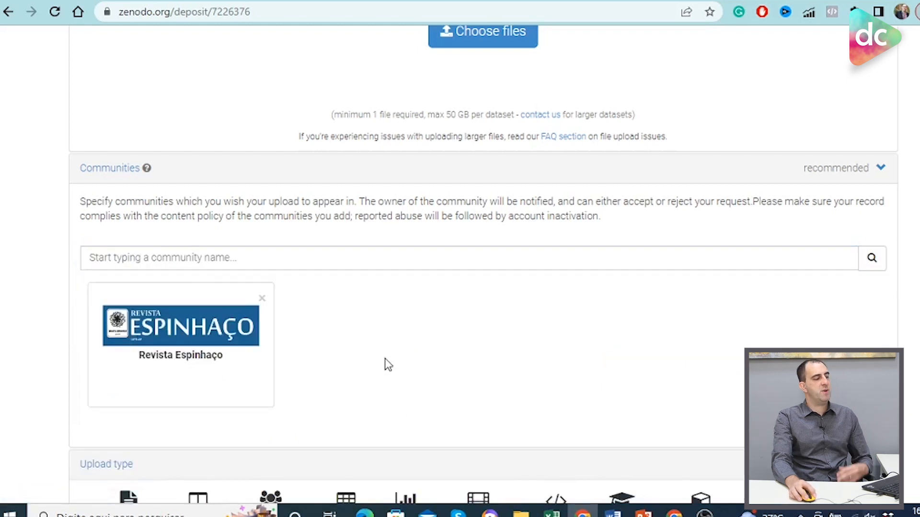
# Review the upload types and choose Journal article as the publication type
pyautogui.scroll(-8, 415, 351)
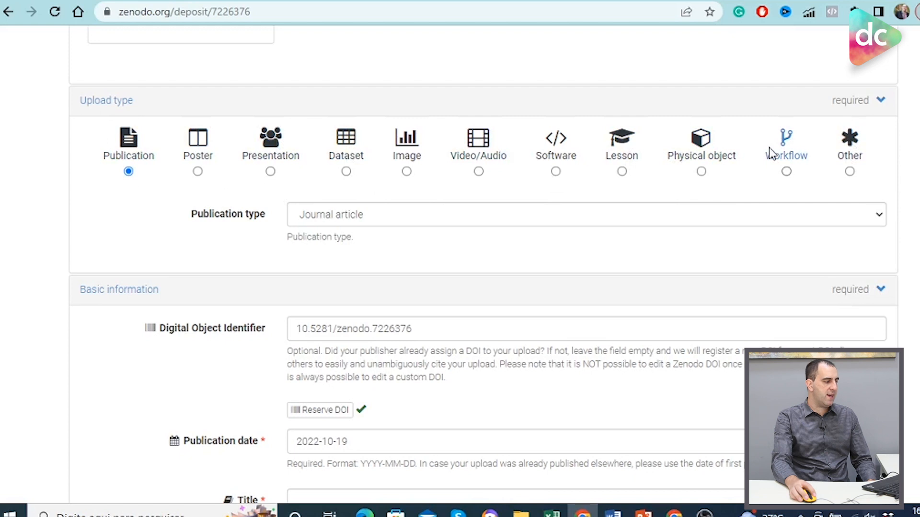
pyautogui.scroll(-1, 182, 226)
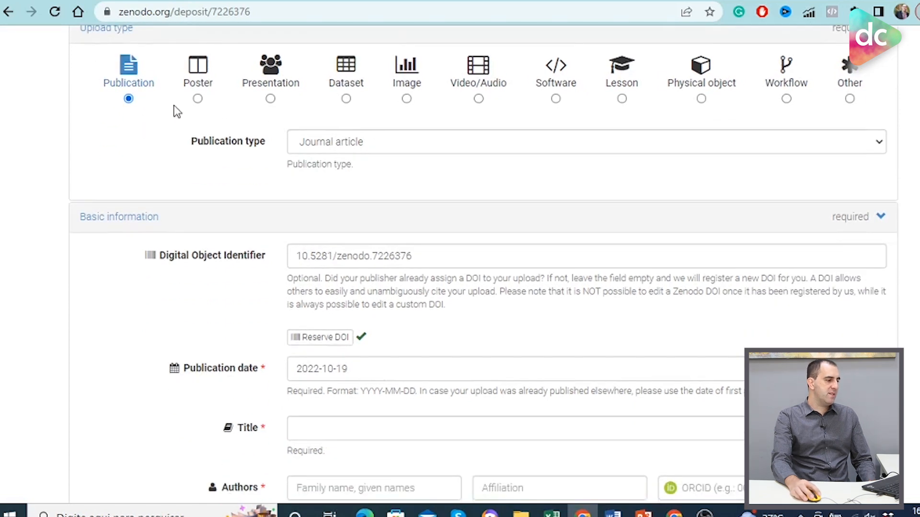
pyautogui.click(338, 150)
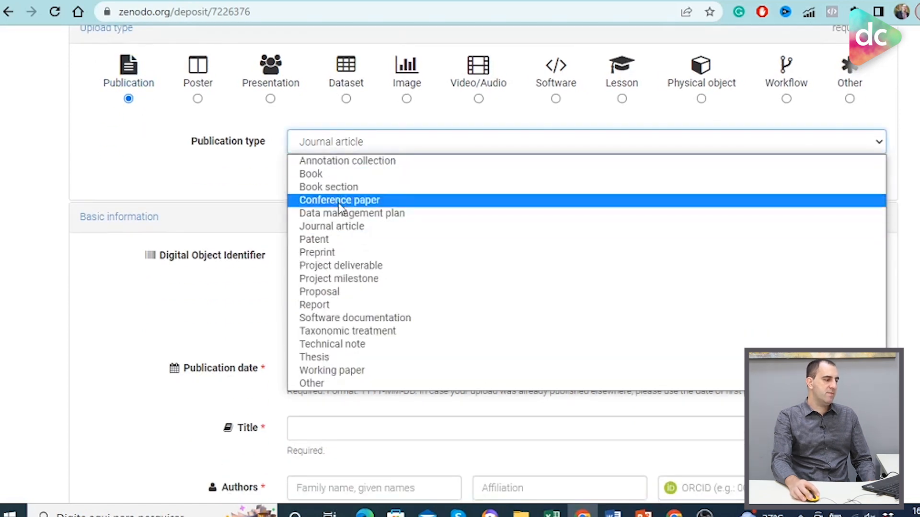
pyautogui.click(351, 230)
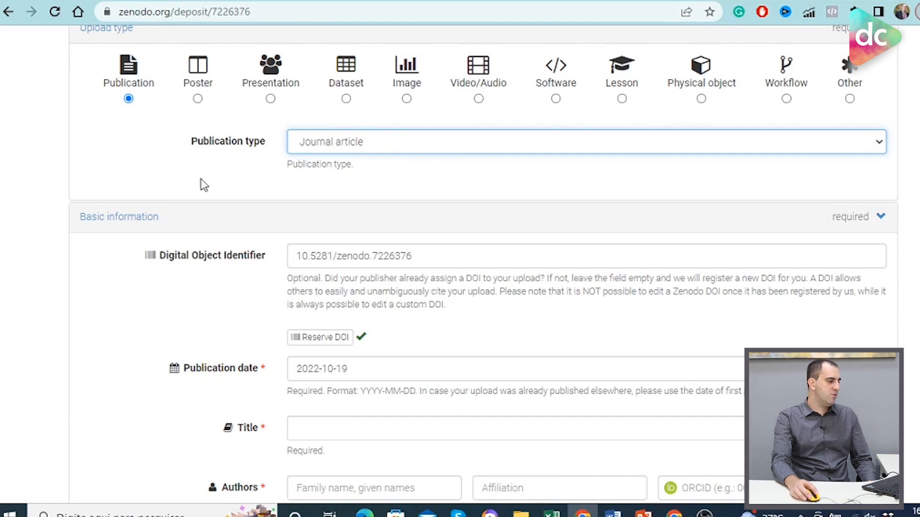
# View the calendar for the publication date in the basic information section and close it without picking a date
pyautogui.scroll(-3, 167, 175)
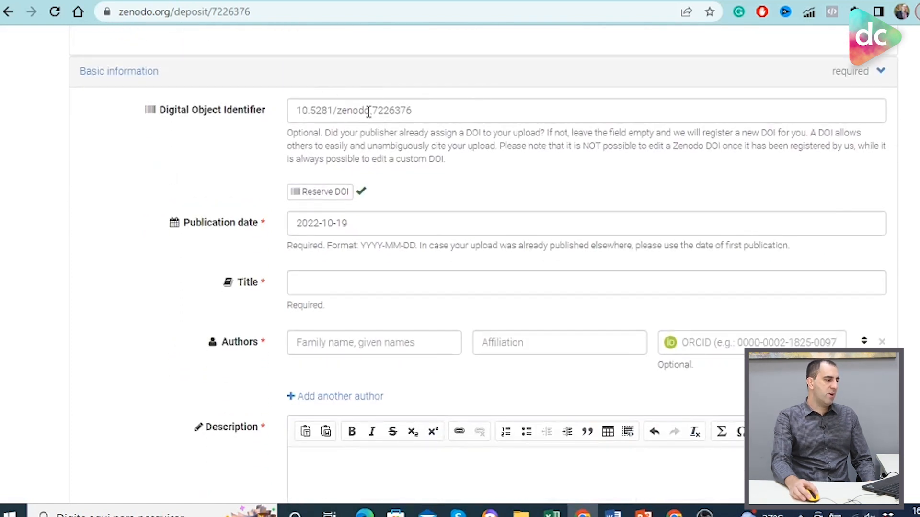
pyautogui.scroll(-2, 233, 235)
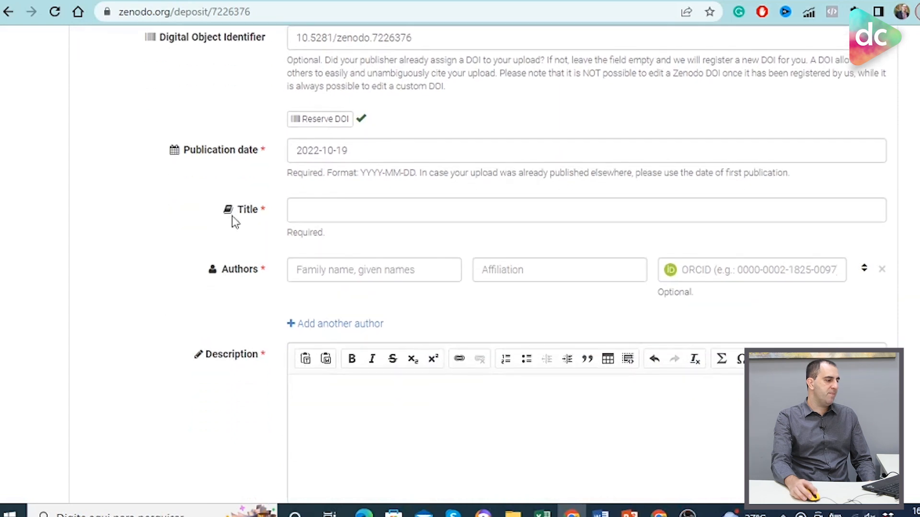
pyautogui.click(377, 149)
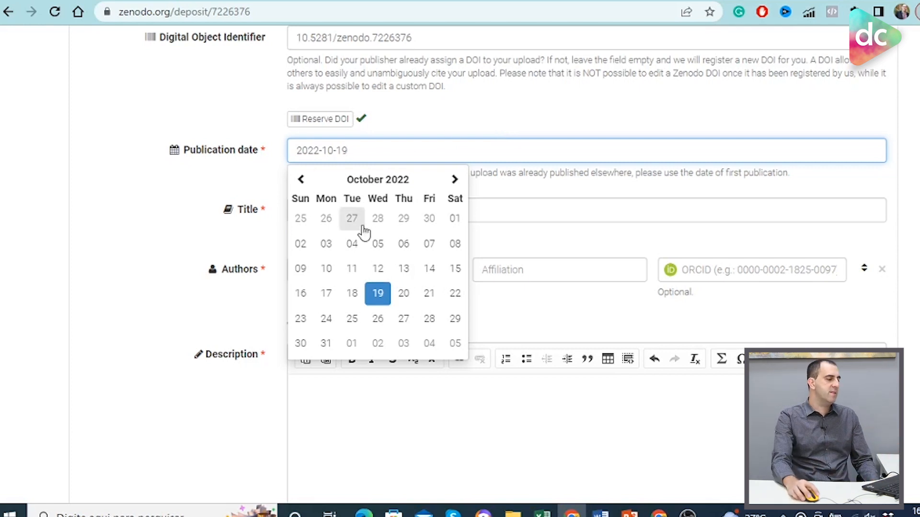
pyautogui.click(589, 119)
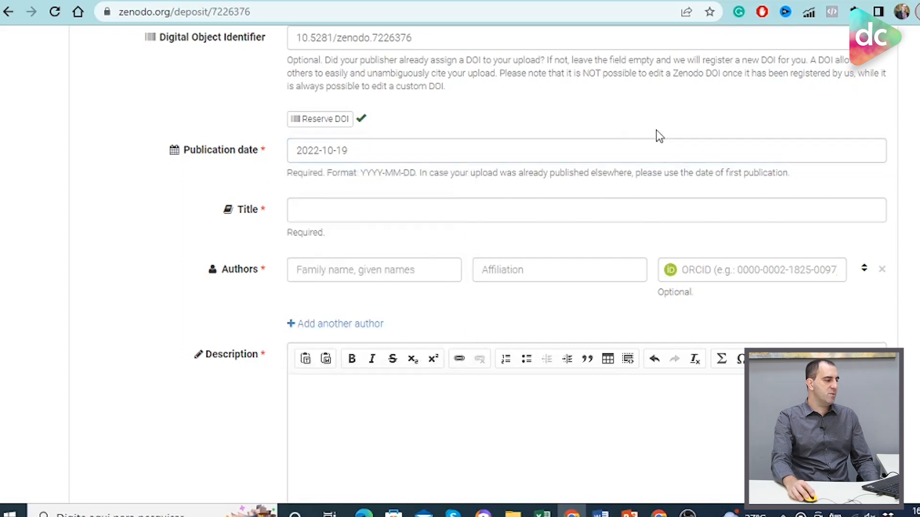
# Fill in the first author's name from the browser's saved suggestion
pyautogui.scroll(-2, 657, 135)
pyautogui.click(341, 134)
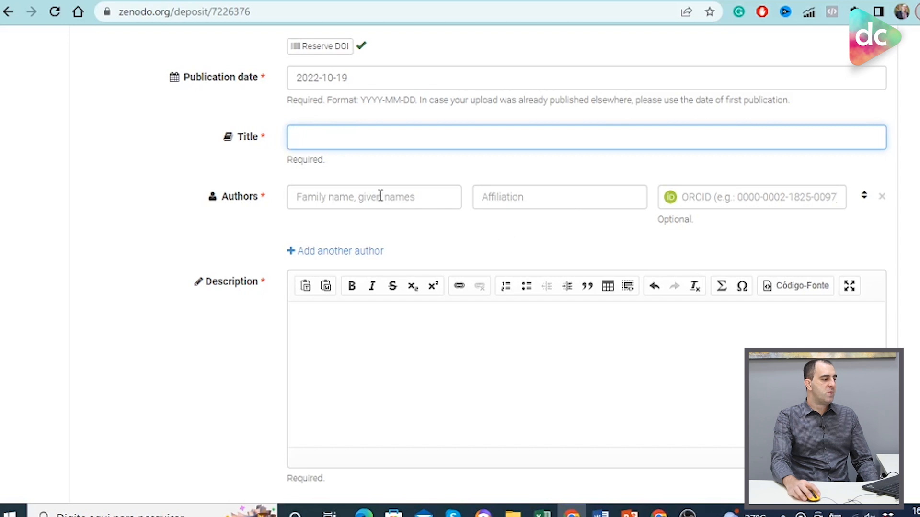
pyautogui.click(353, 197)
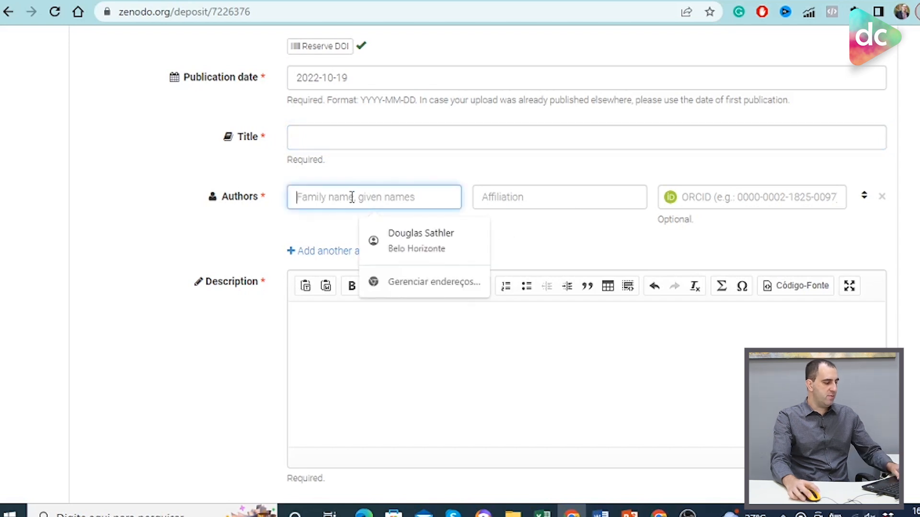
pyautogui.write('D')
pyautogui.click(461, 240)
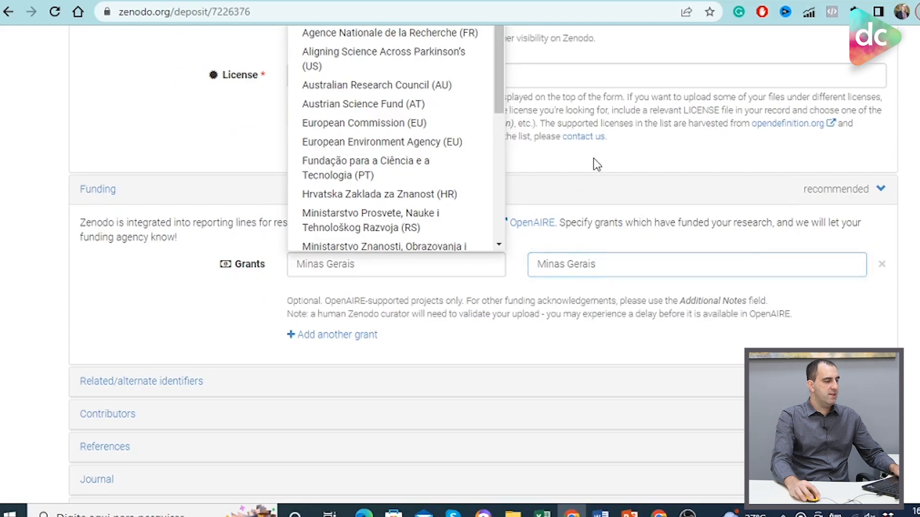
# Set the first author's affiliation to UFVJM and activate the author's ORCID field
pyautogui.scroll(15, 575, 181)
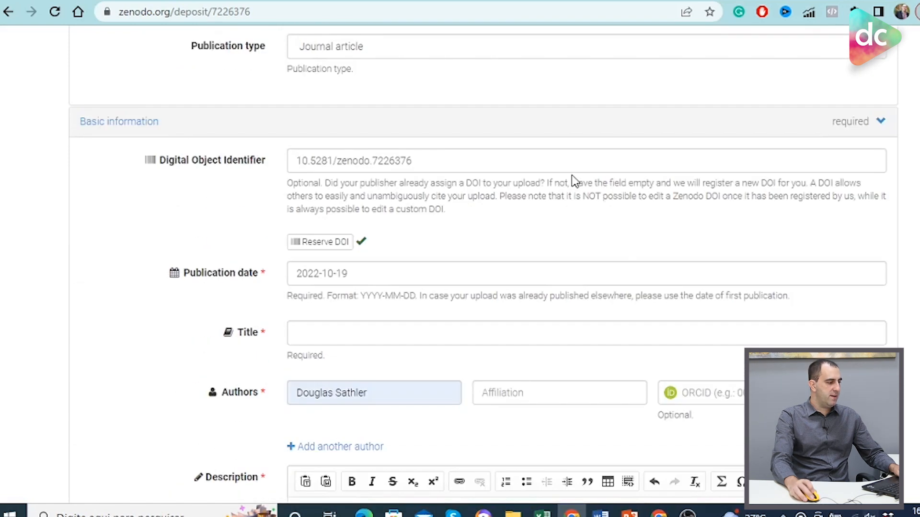
pyautogui.scroll(2, 573, 181)
pyautogui.scroll(-7, 571, 182)
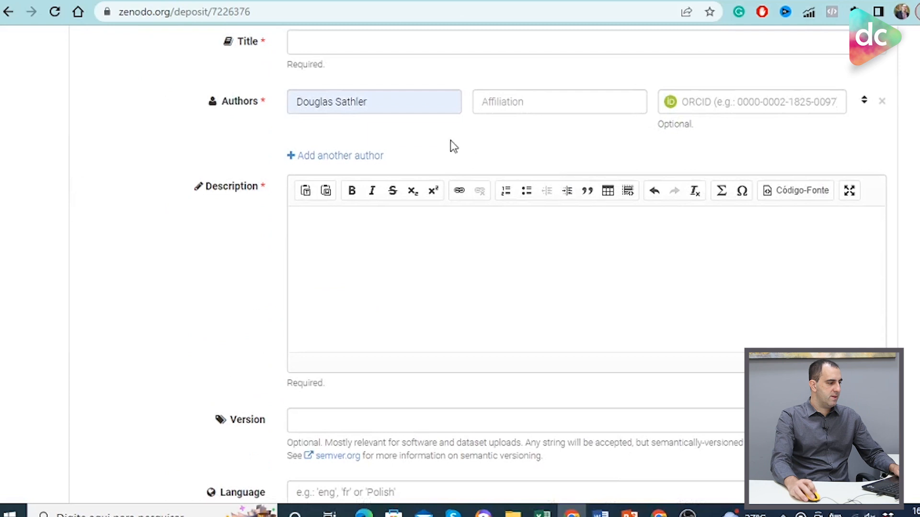
pyautogui.click(574, 100)
pyautogui.write('UFVJM')
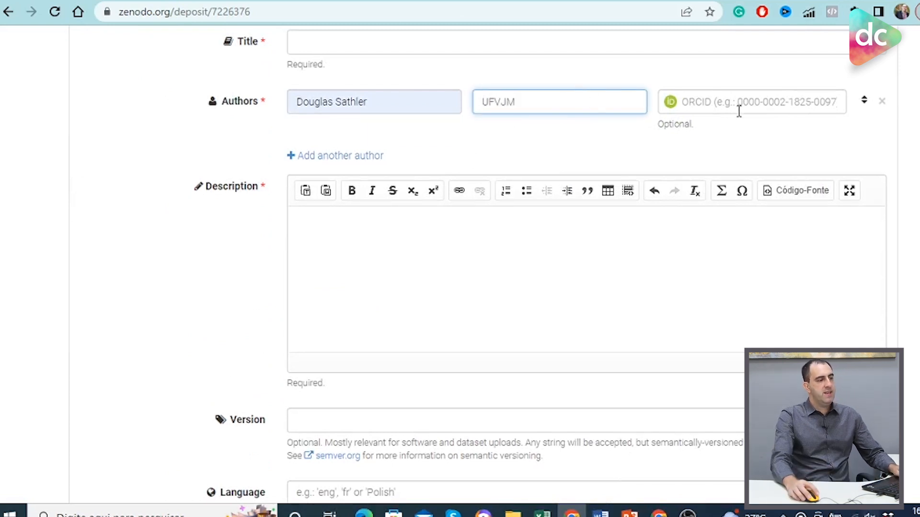
pyautogui.click(740, 110)
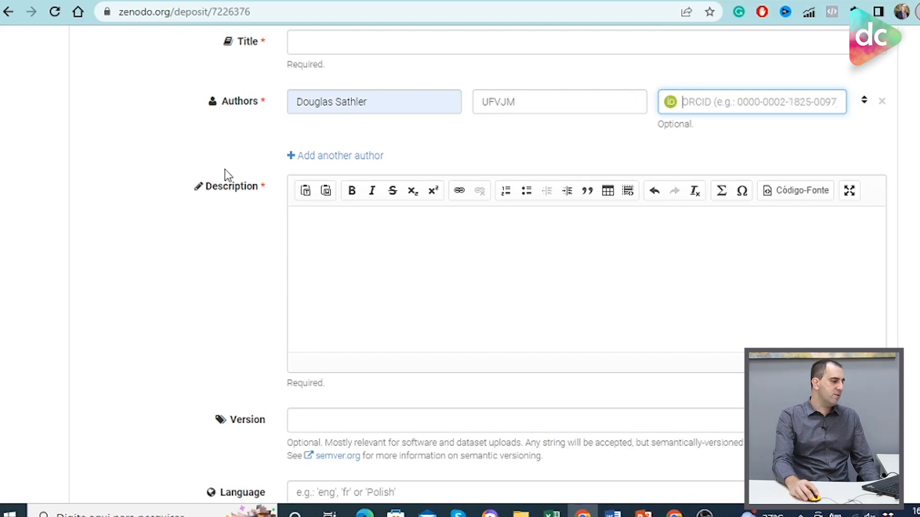
# Look over the description and version fields in the basic information section without filling them in
pyautogui.scroll(-2, 184, 179)
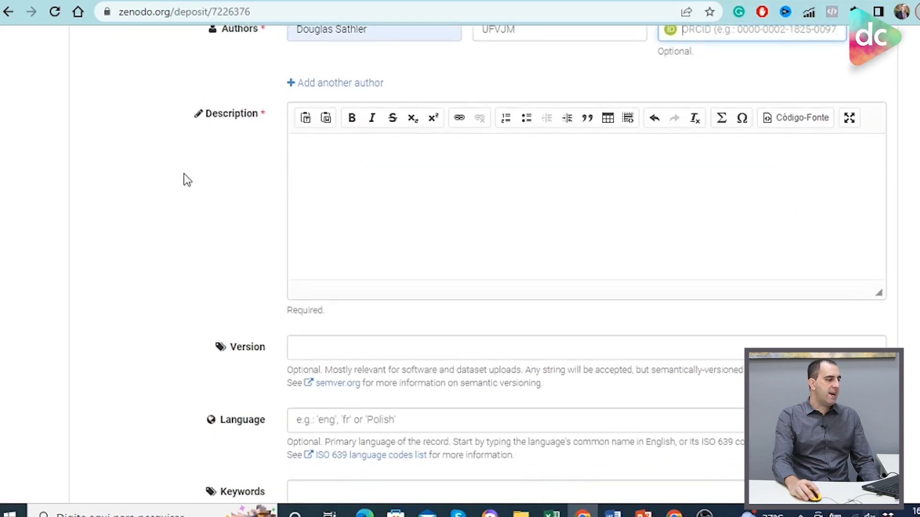
pyautogui.click(379, 155)
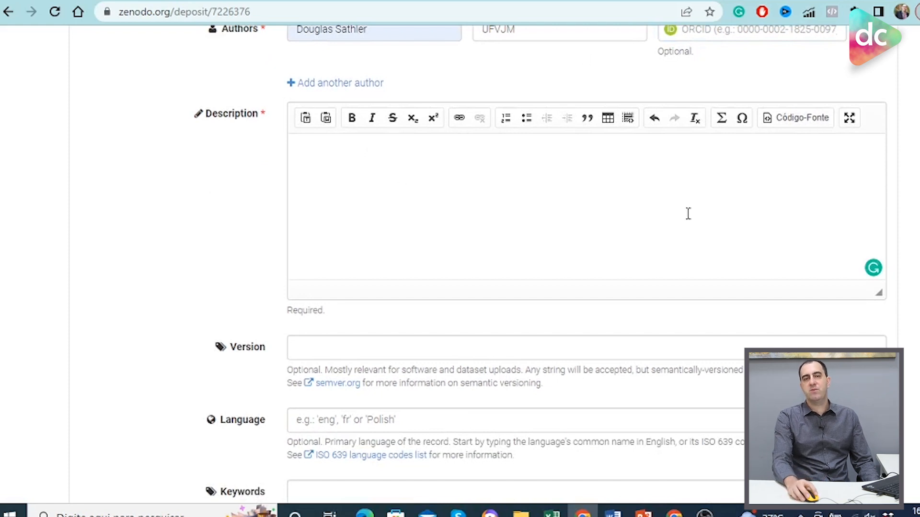
pyautogui.scroll(-5, 202, 207)
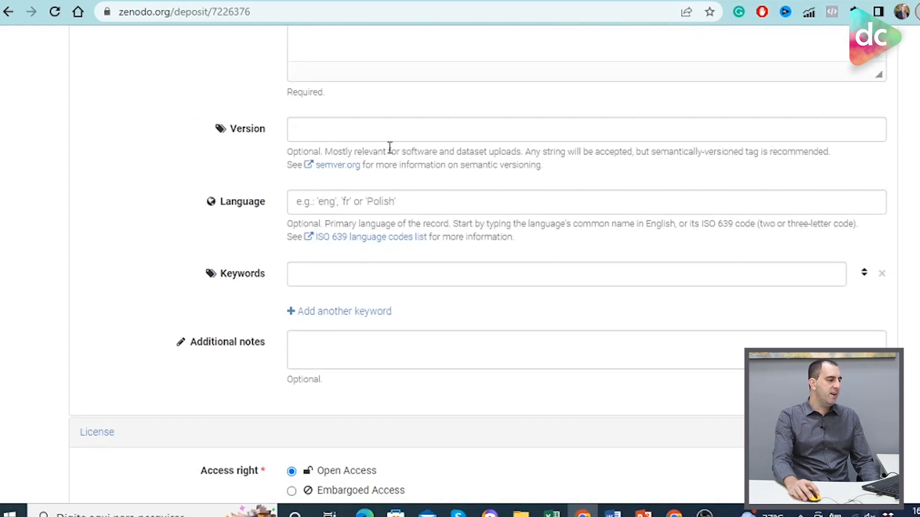
pyautogui.click(332, 126)
pyautogui.click(245, 154)
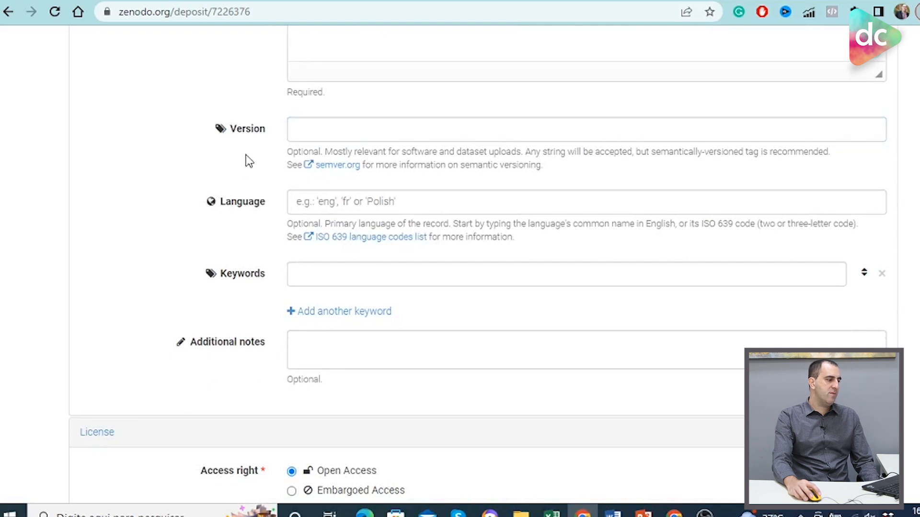
# Set the record's language to Portuguese using the code pt
pyautogui.click(362, 202)
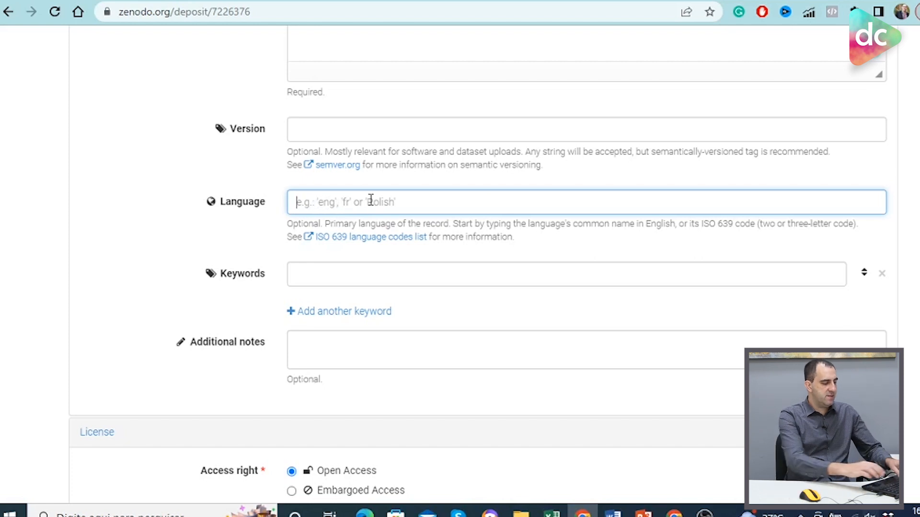
pyautogui.write('pt')
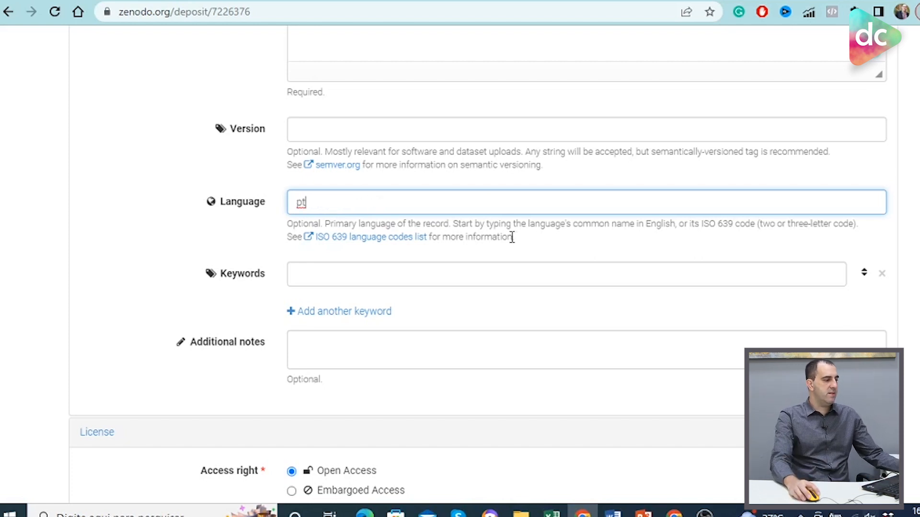
pyautogui.click(586, 254)
pyautogui.click(338, 205)
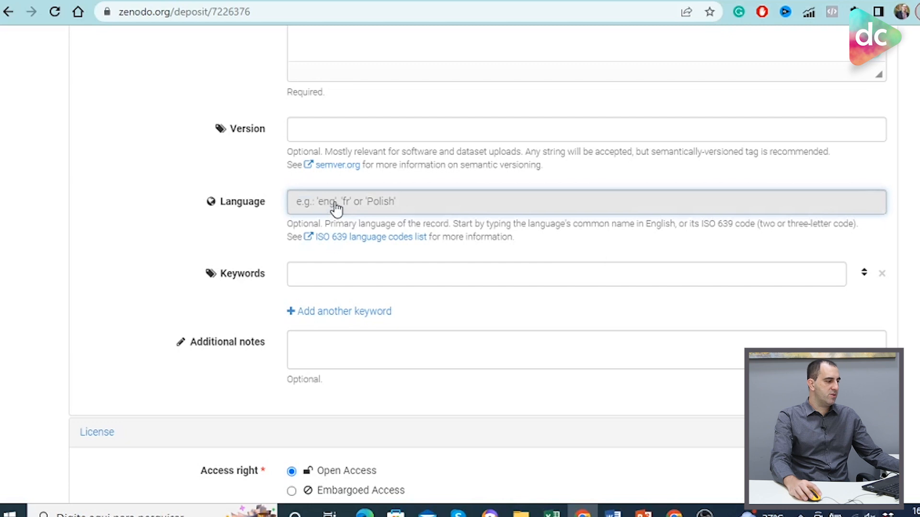
pyautogui.click(339, 232)
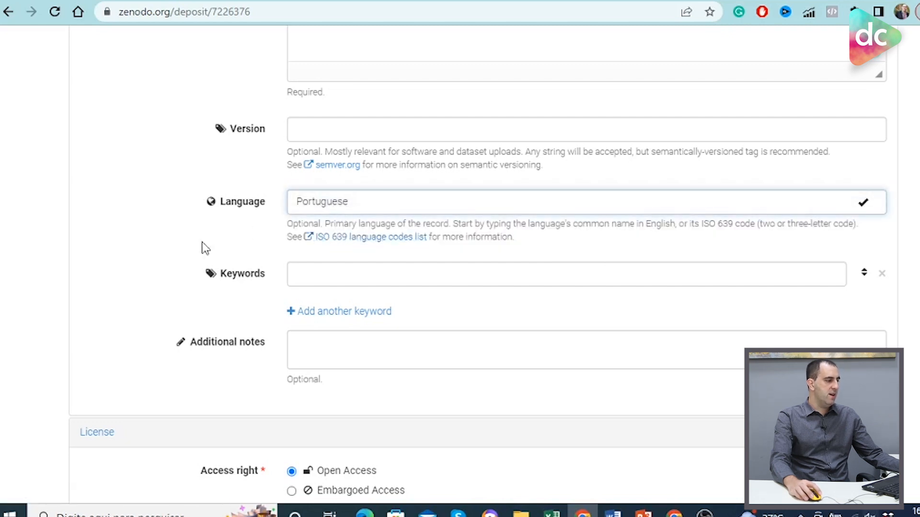
# Review the keywords, additional notes and license settings, and remove the empty European Commission grant row from the funding section
pyautogui.scroll(-2, 192, 247)
pyautogui.click(337, 207)
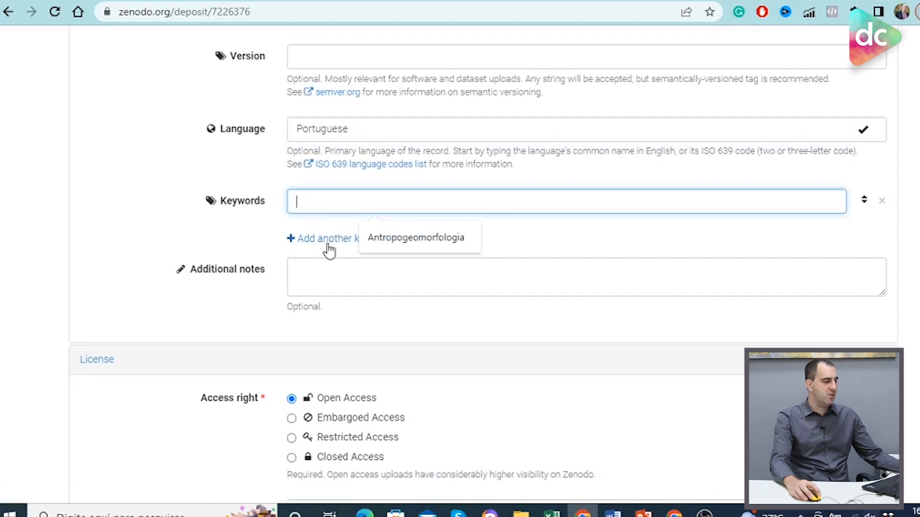
pyautogui.scroll(-2, 239, 244)
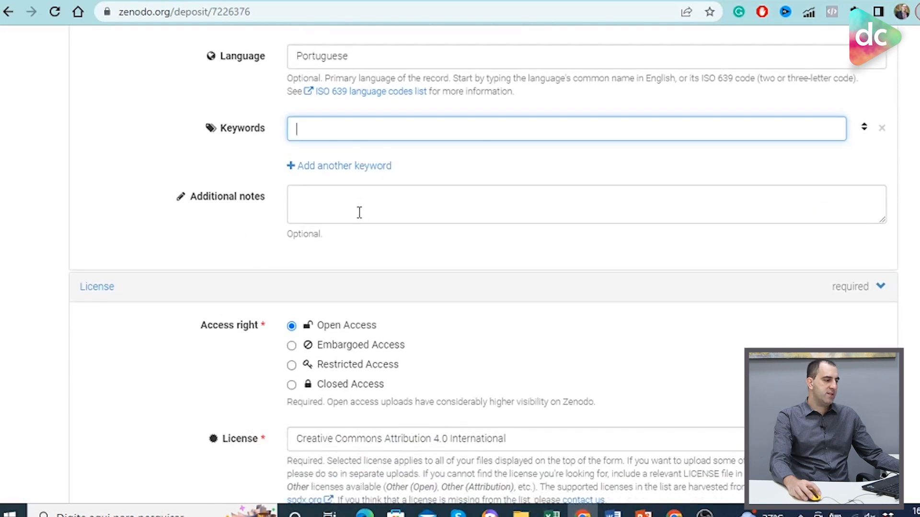
pyautogui.scroll(-3, 450, 234)
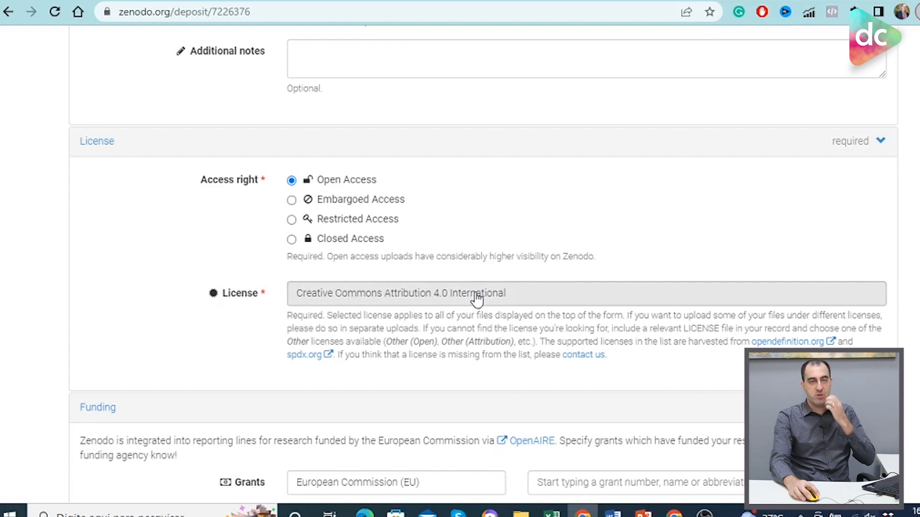
pyautogui.scroll(-8, 552, 307)
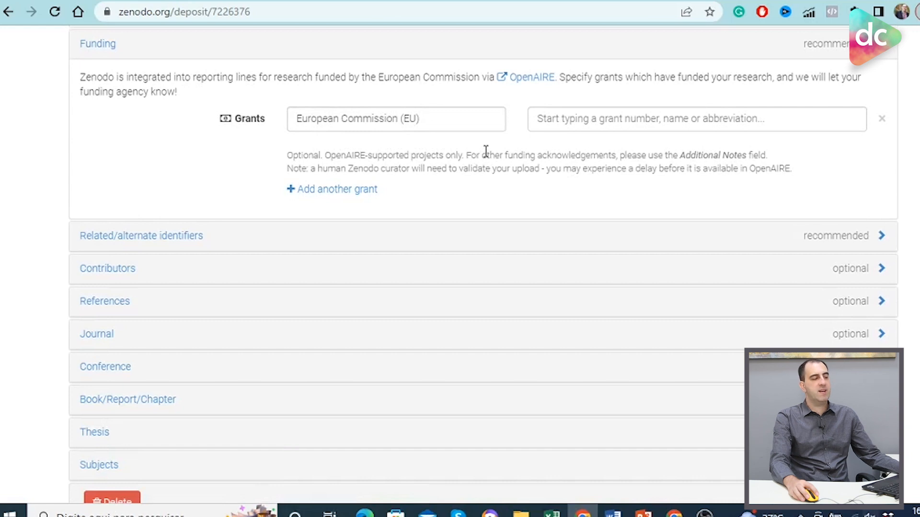
pyautogui.click(880, 119)
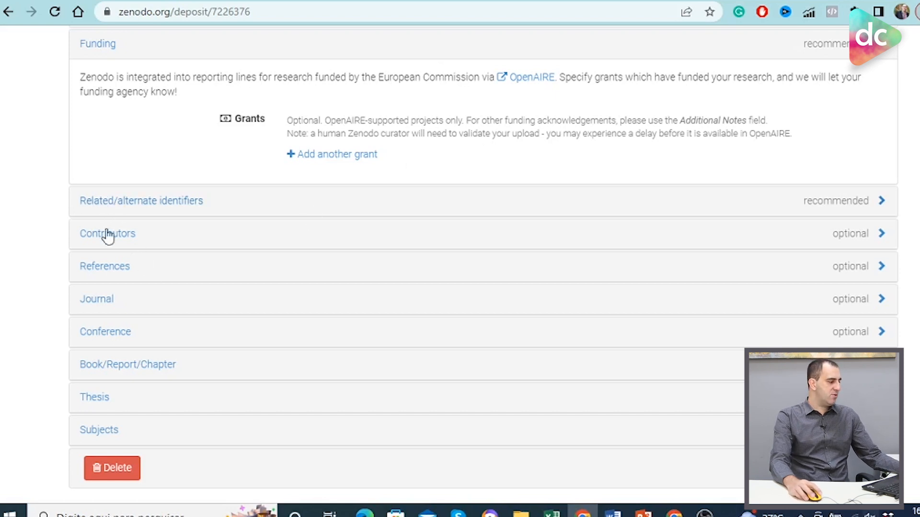
# Expand the Journal section and go through its journal title, volume and issue fields
pyautogui.click(97, 309)
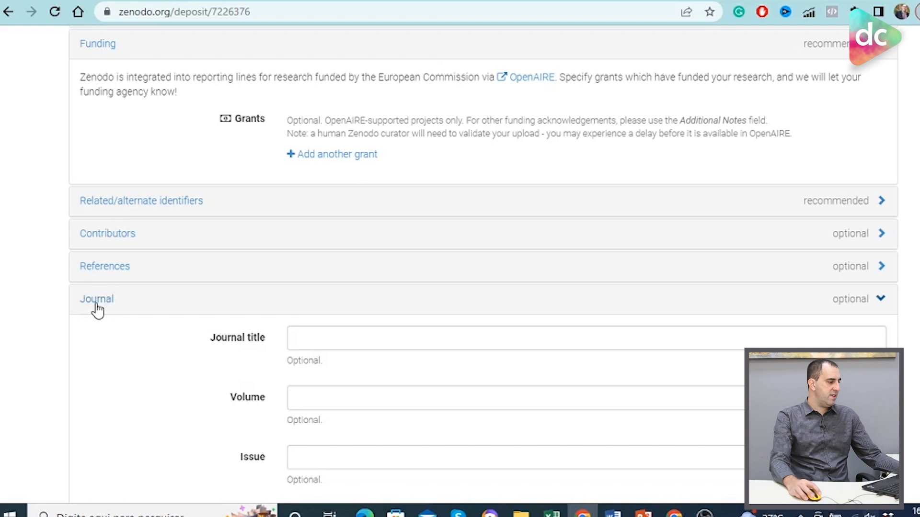
pyautogui.scroll(-3, 194, 341)
pyautogui.click(372, 193)
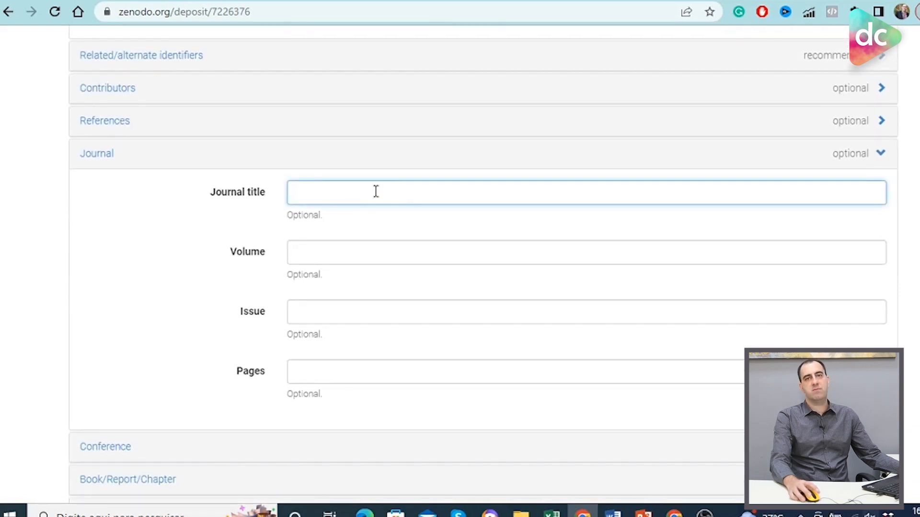
pyautogui.click(346, 250)
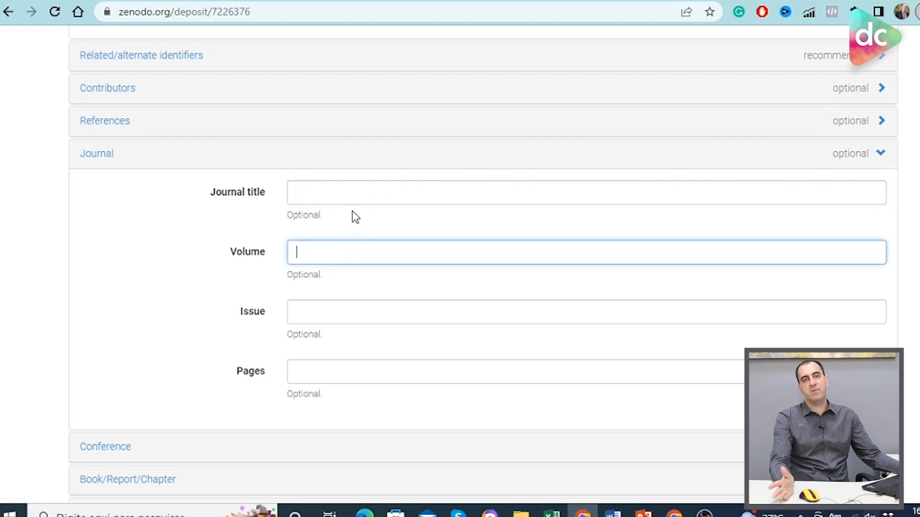
pyautogui.click(328, 311)
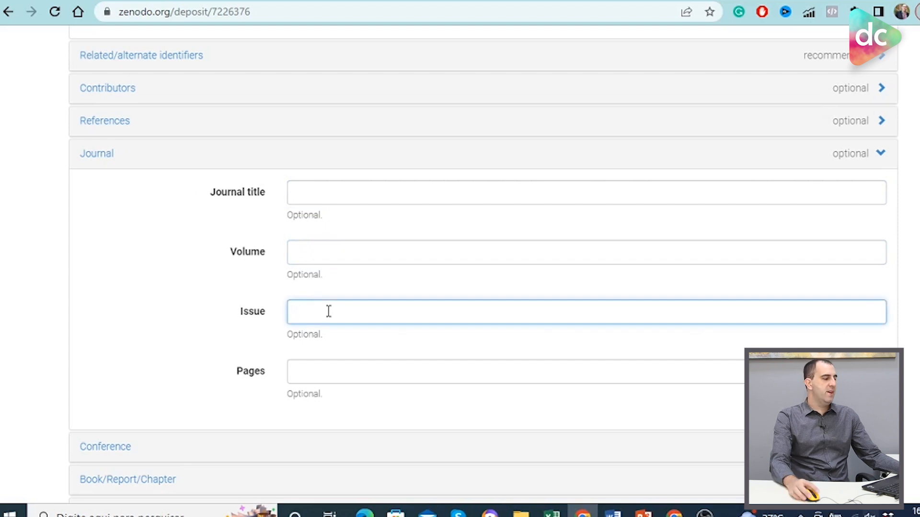
# Enter 4-34 as an example page range for the journal article and clear the field again
pyautogui.click(332, 377)
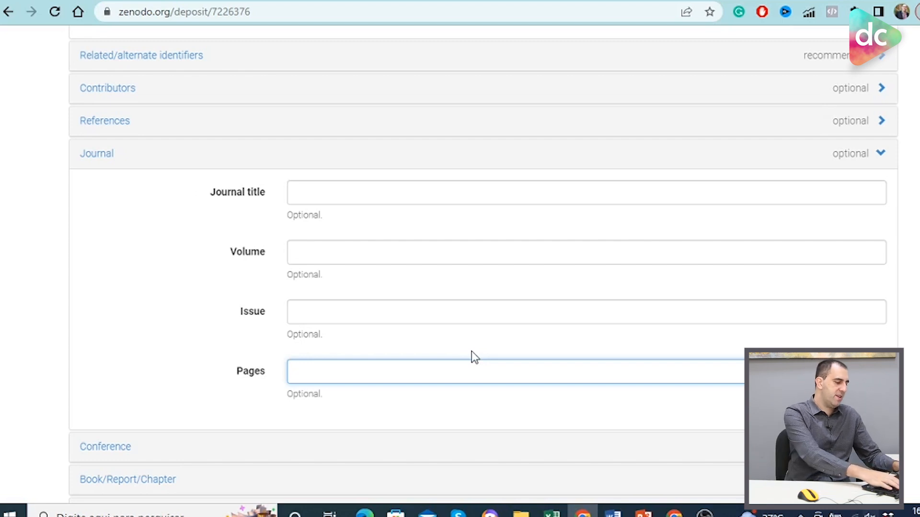
pyautogui.write('4-34')
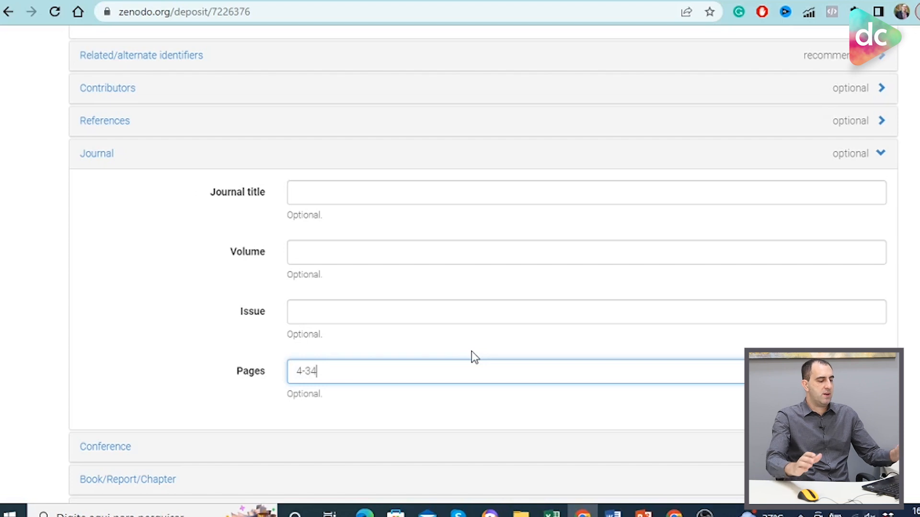
pyautogui.press('BackSpace')
pyautogui.press('BackSpace')
pyautogui.press('BackSpace')
pyautogui.press('BackSpace')
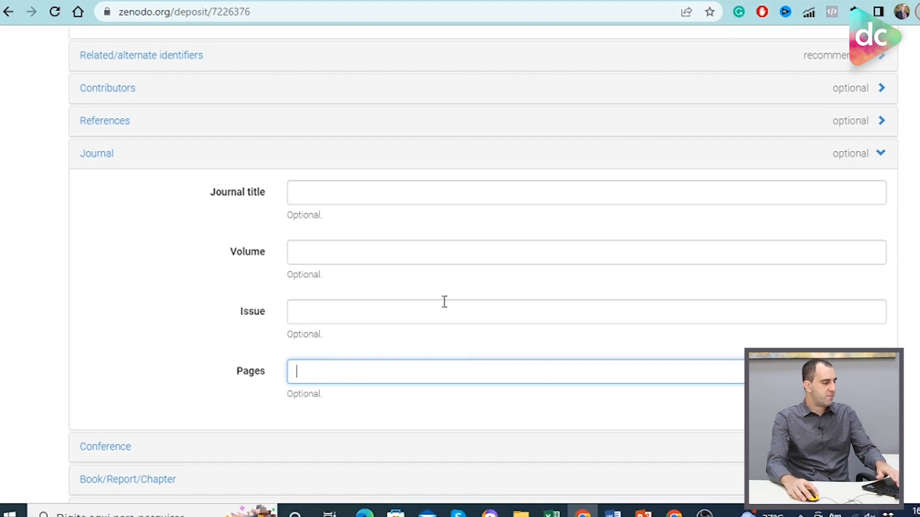
# Open Zenodo's About page from the site footer and skim its text, highlighting the words about joining in Open Science
pyautogui.scroll(-5, 444, 319)
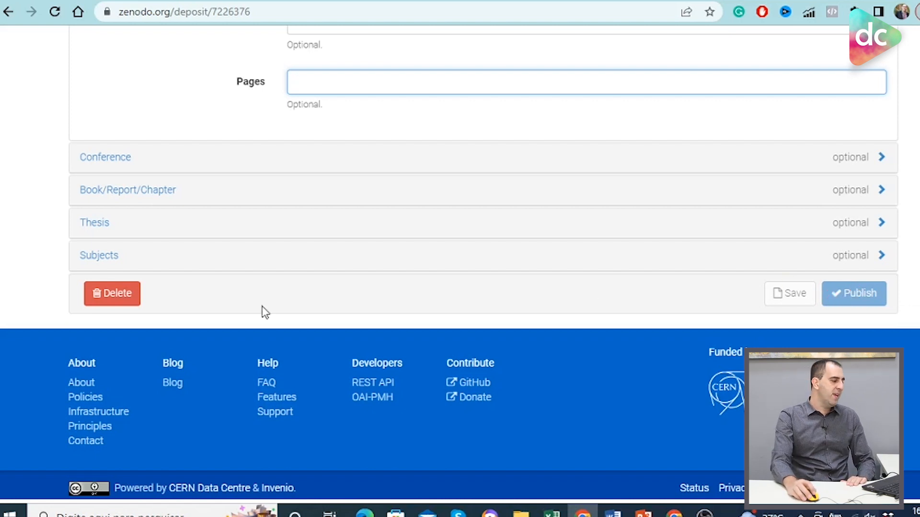
pyautogui.click(83, 385)
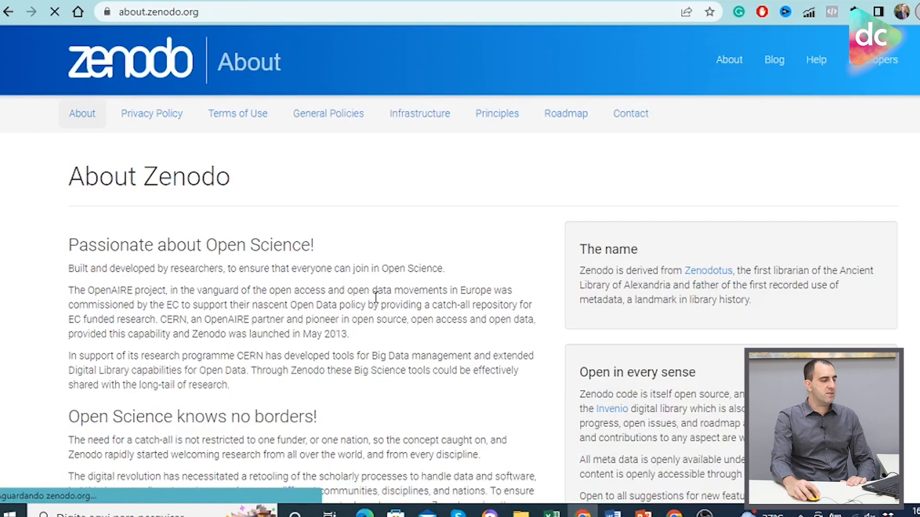
pyautogui.scroll(-1, 461, 172)
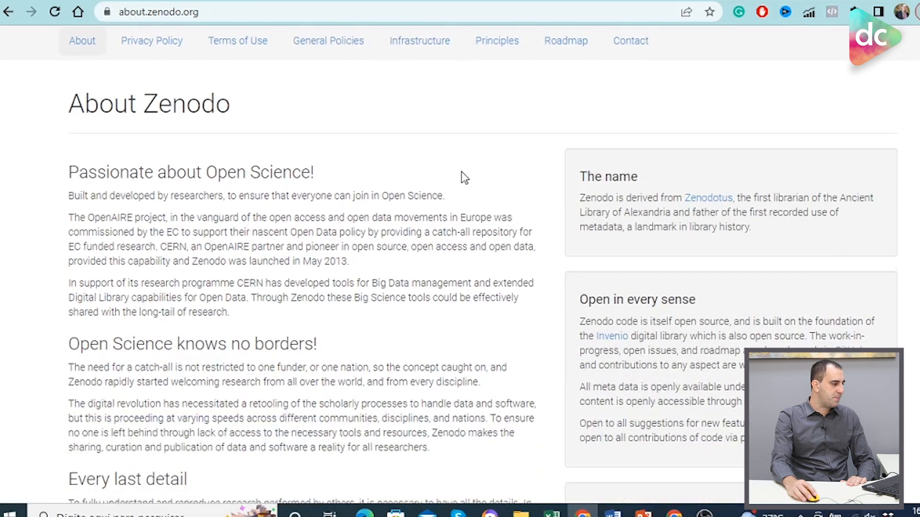
pyautogui.scroll(-1, 461, 171)
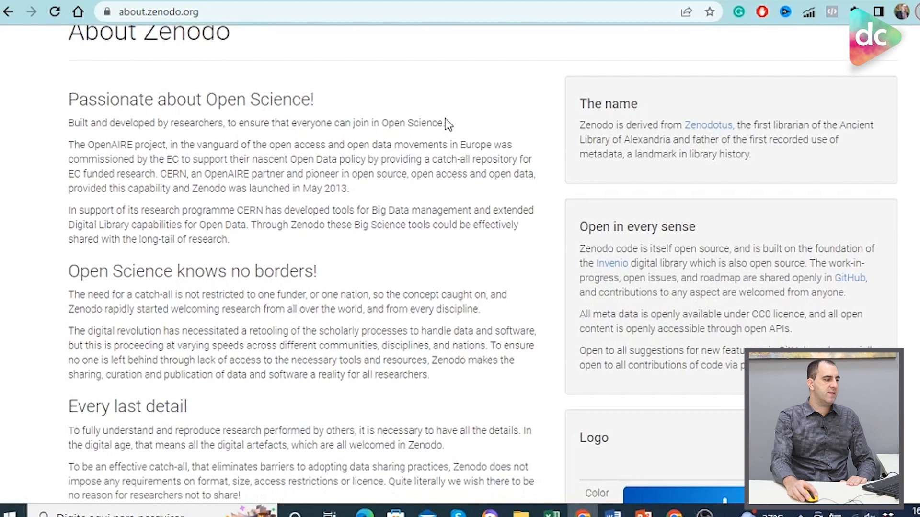
pyautogui.moveTo(361, 124); pyautogui.dragTo(459, 128)
pyautogui.scroll(-2, 479, 145)
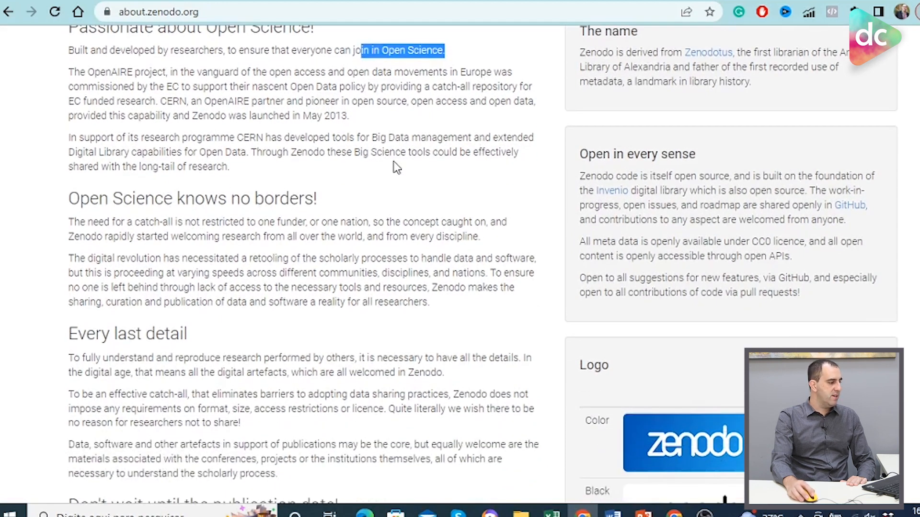
pyautogui.scroll(-10, 396, 167)
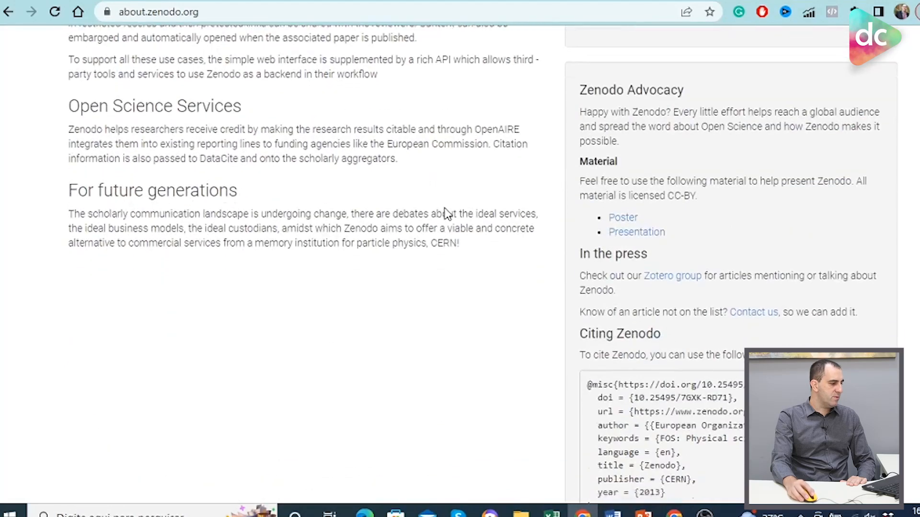
pyautogui.scroll(-5, 446, 212)
pyautogui.scroll(15, 404, 245)
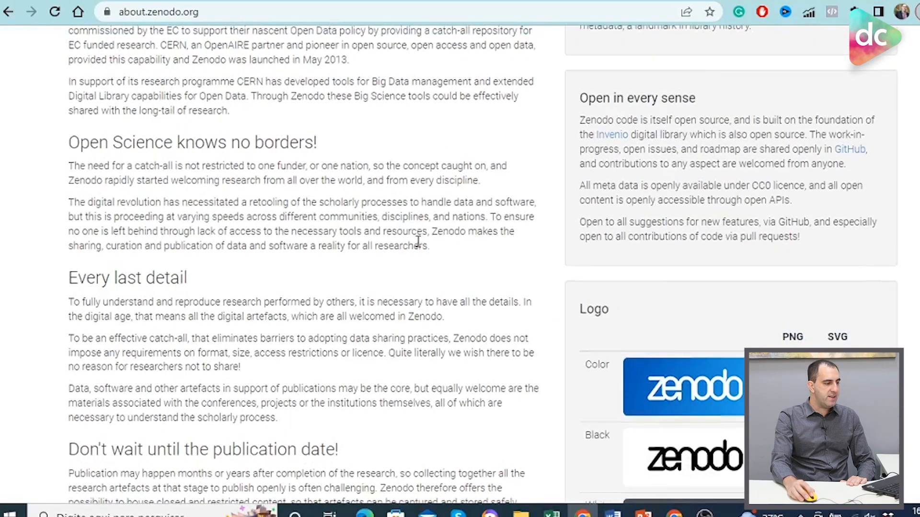
pyautogui.scroll(5, 417, 242)
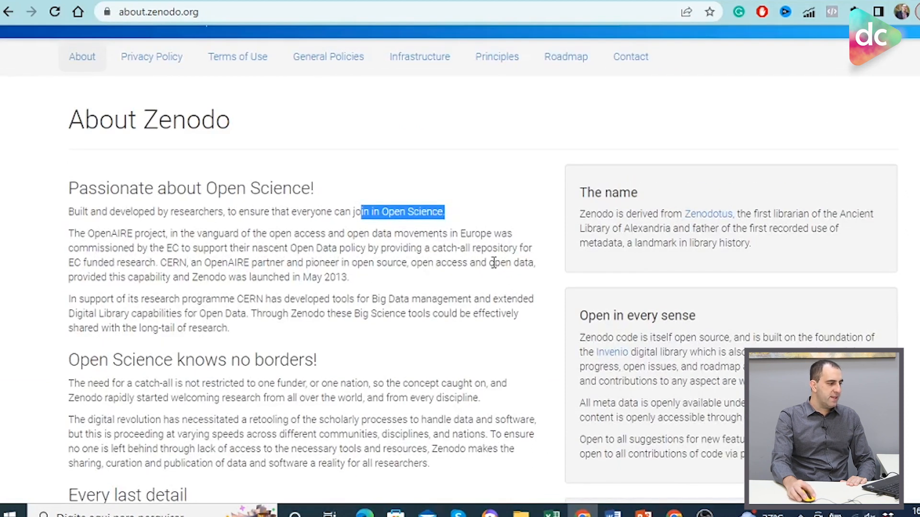
# Highlight the passages on Europe's Open Data support and the launch date in the OpenAIRE paragraph while reading it
pyautogui.moveTo(449, 234); pyautogui.dragTo(341, 254)
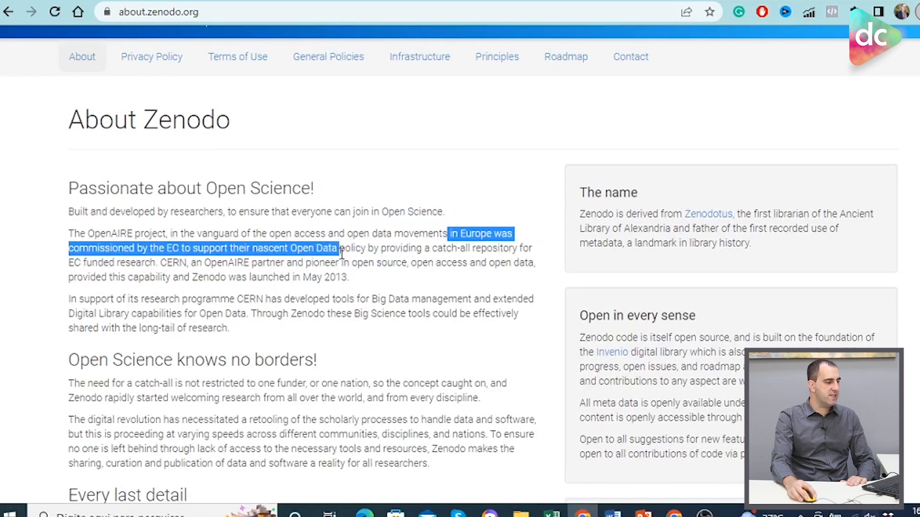
pyautogui.click(459, 275)
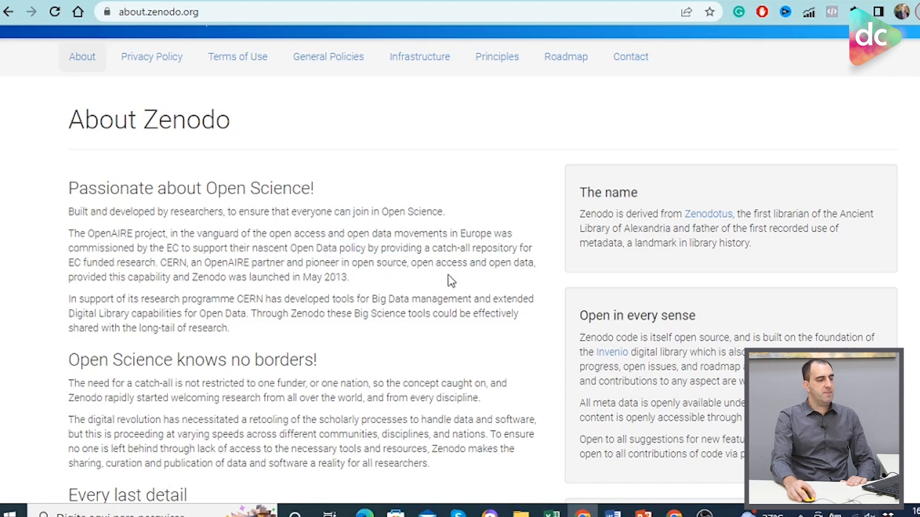
pyautogui.moveTo(303, 278); pyautogui.dragTo(349, 277)
pyautogui.click(387, 281)
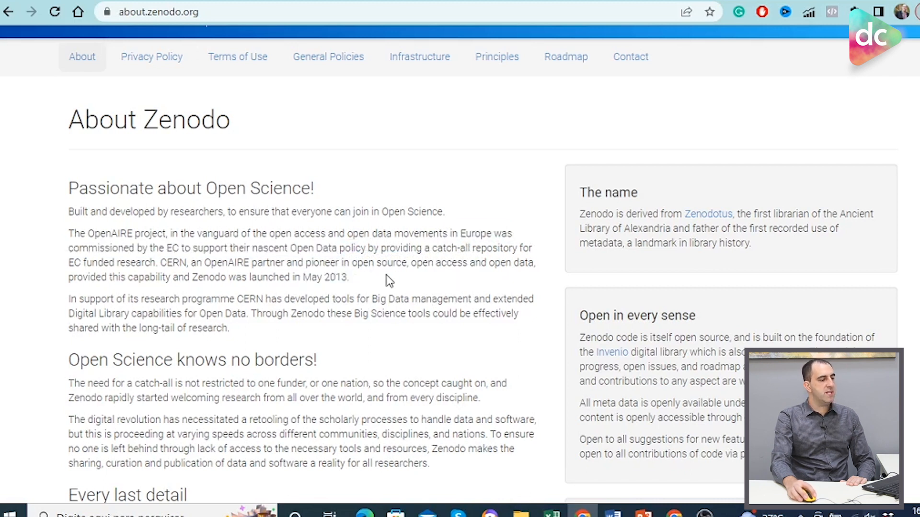